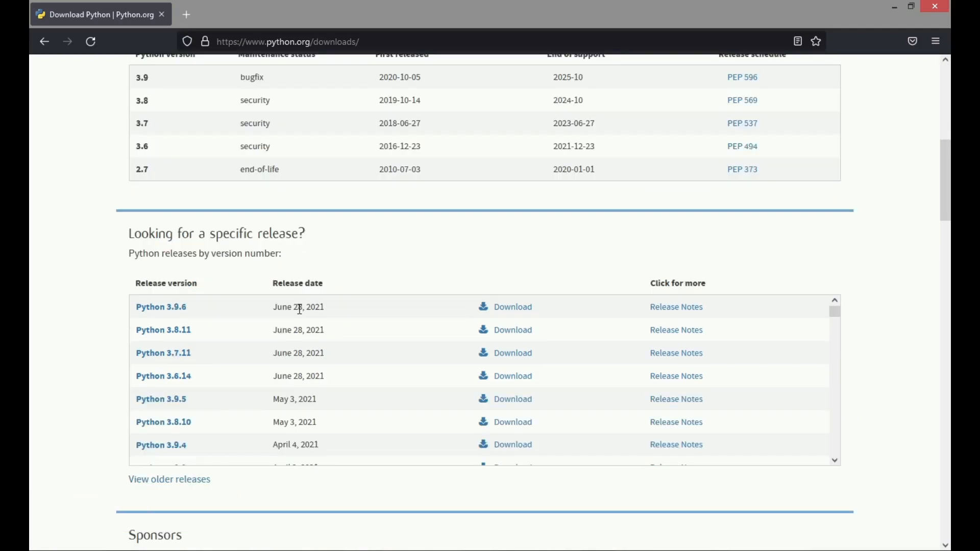
- Open the Python 3.9.6 release page and download the 64-bit Windows installer
left_click(156, 308)
scroll(608, 268, "down", 15)
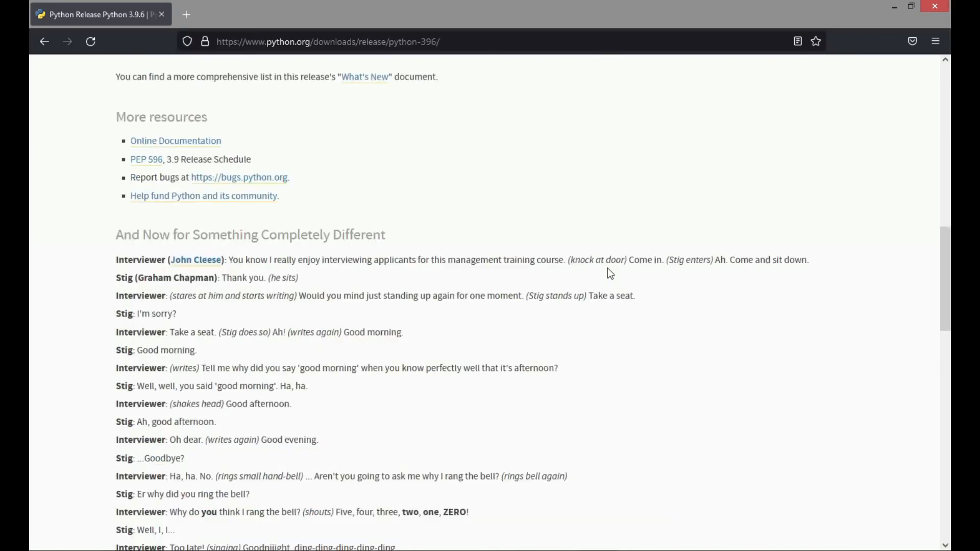
scroll(608, 268, "down", 10)
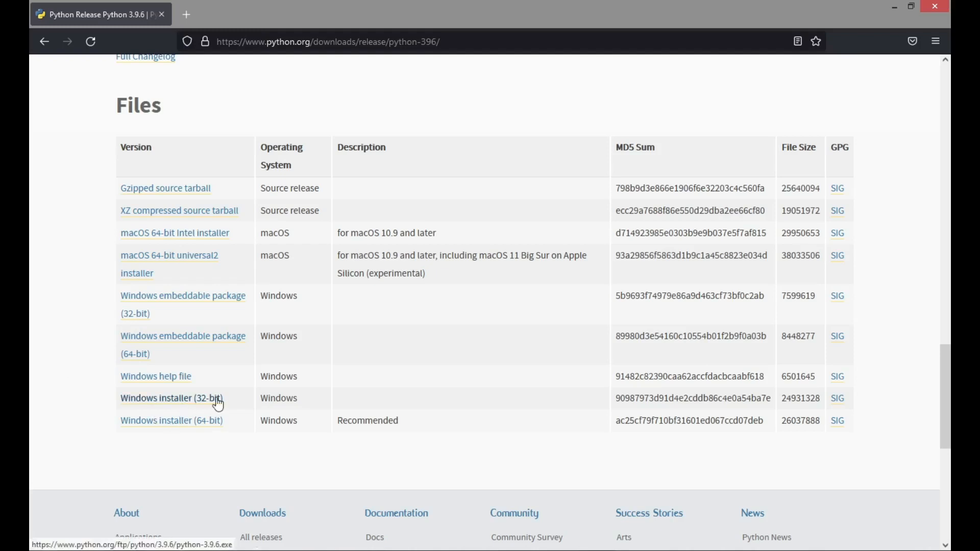
left_click(161, 425)
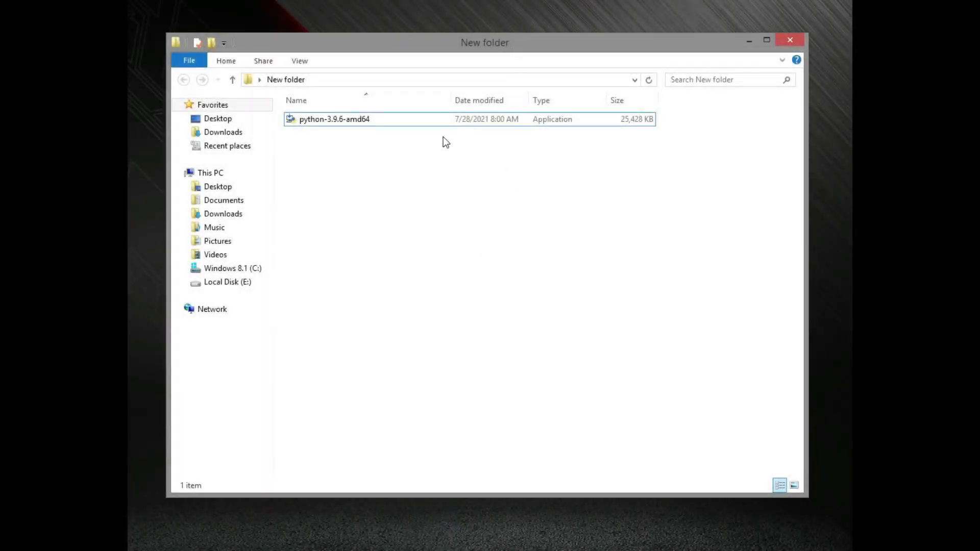
- Launch the python-3.9.6-amd64 installer and install Python with the default settings
double_click(382, 120)
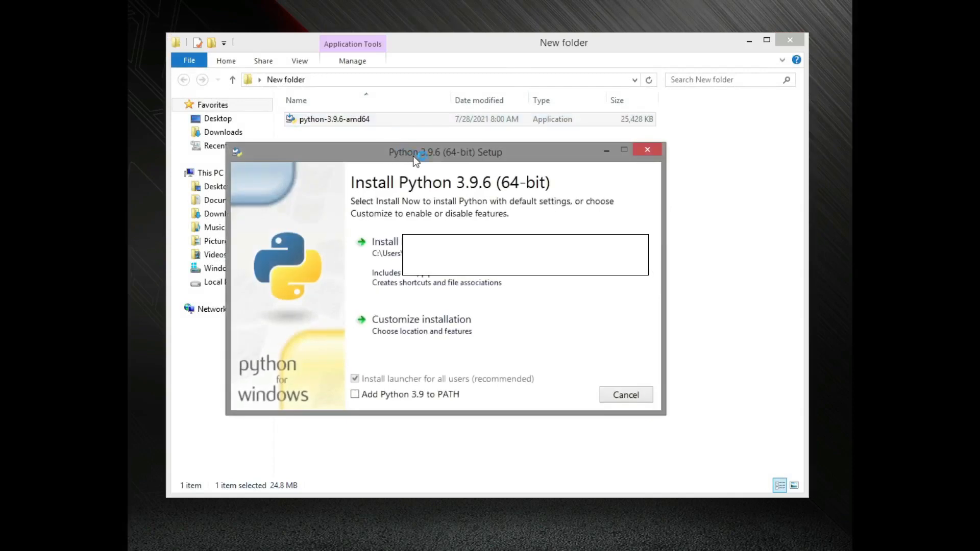
left_click_drag(412, 155, 443, 141)
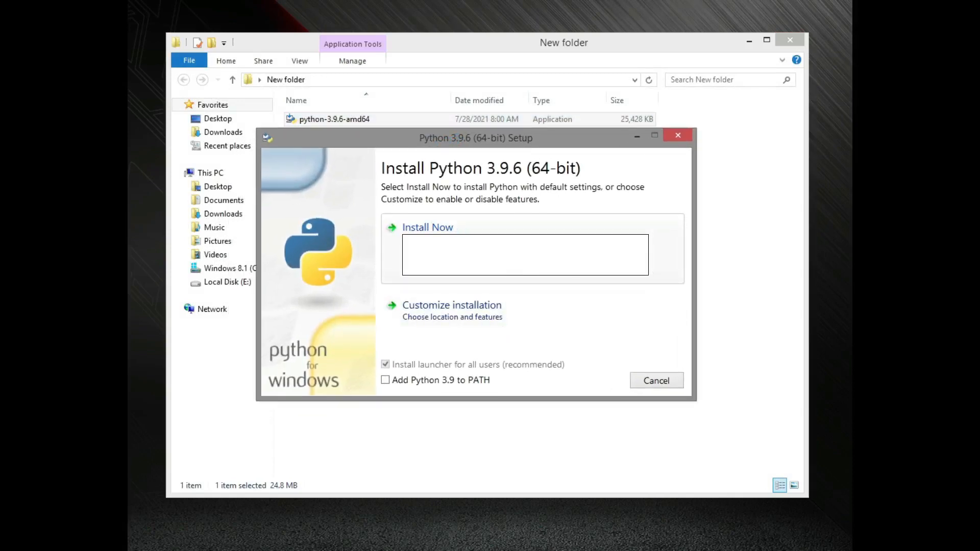
left_click(470, 241)
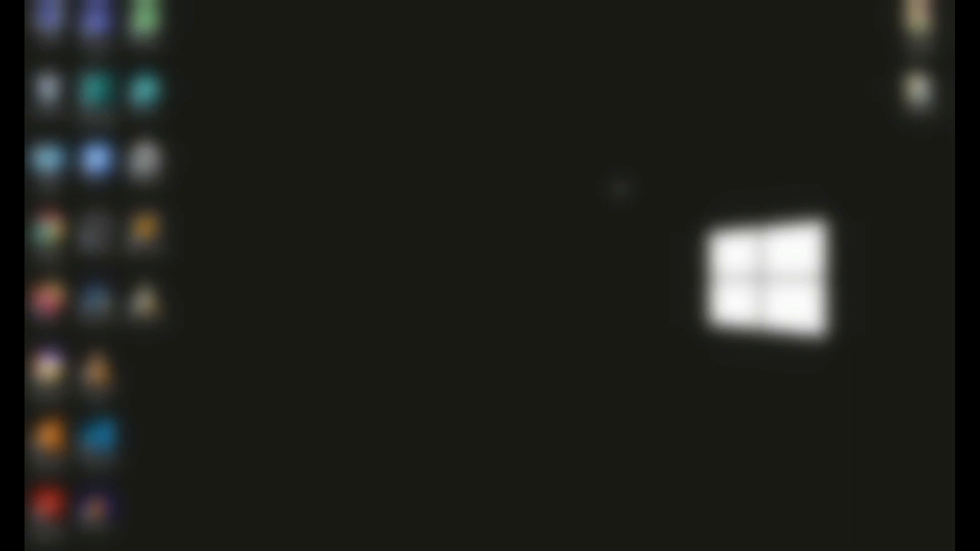
- Find IDLE (Python 3.9 64-bit) among the installed apps and launch it
left_click(39, 549)
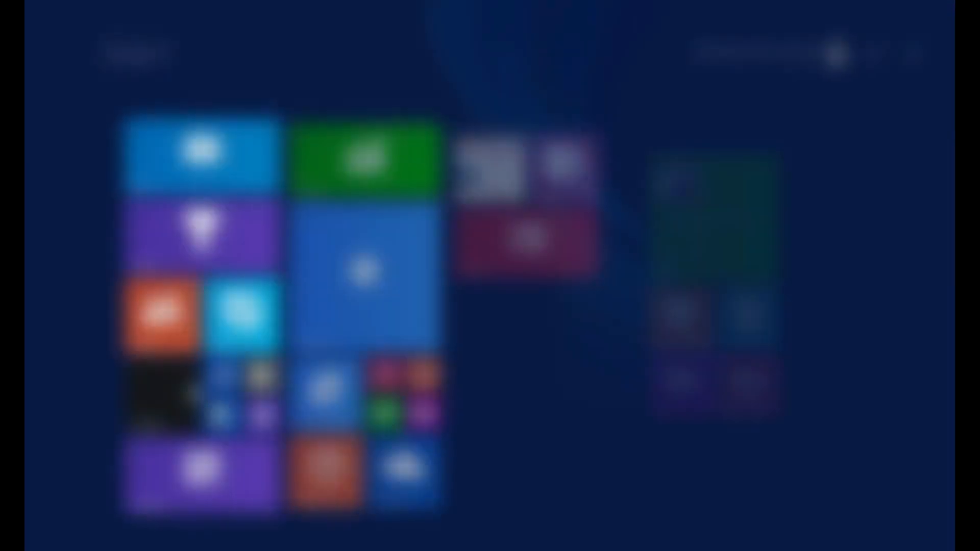
left_click(91, 540)
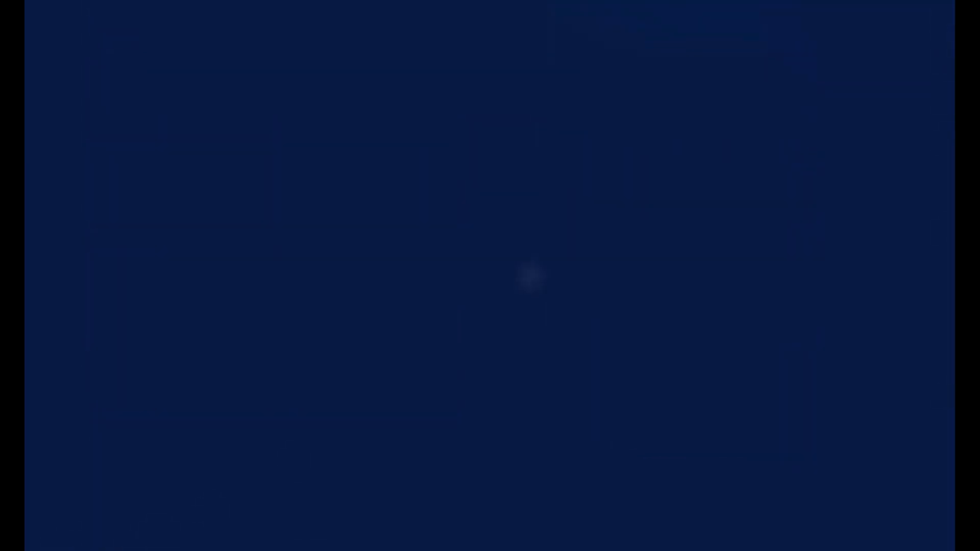
scroll(531, 321, "right", 5)
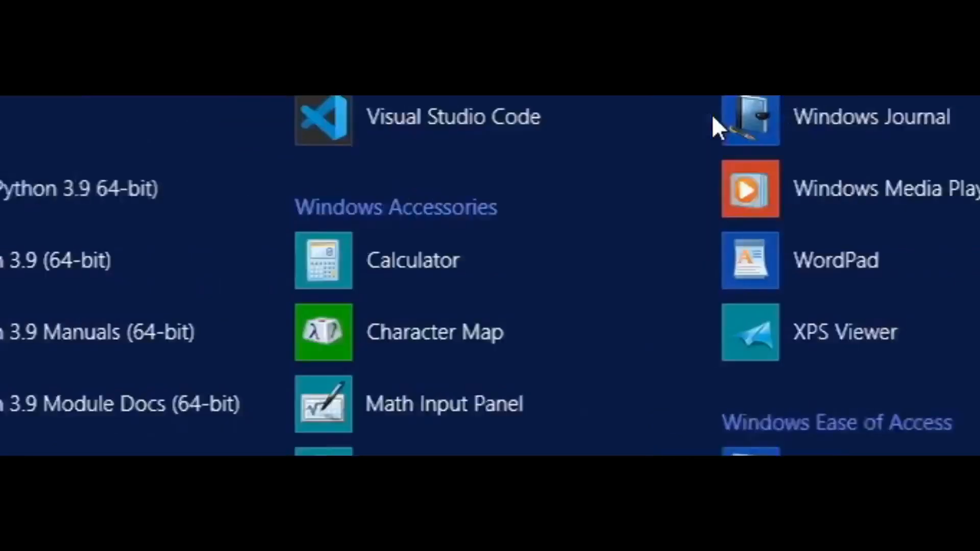
scroll(712, 115, "left", 3)
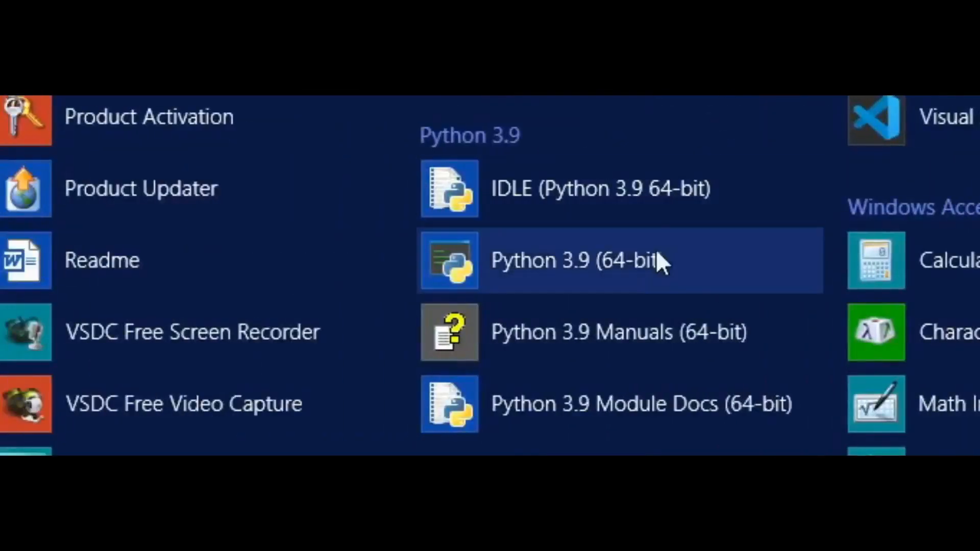
scroll(639, 216, "right", 2)
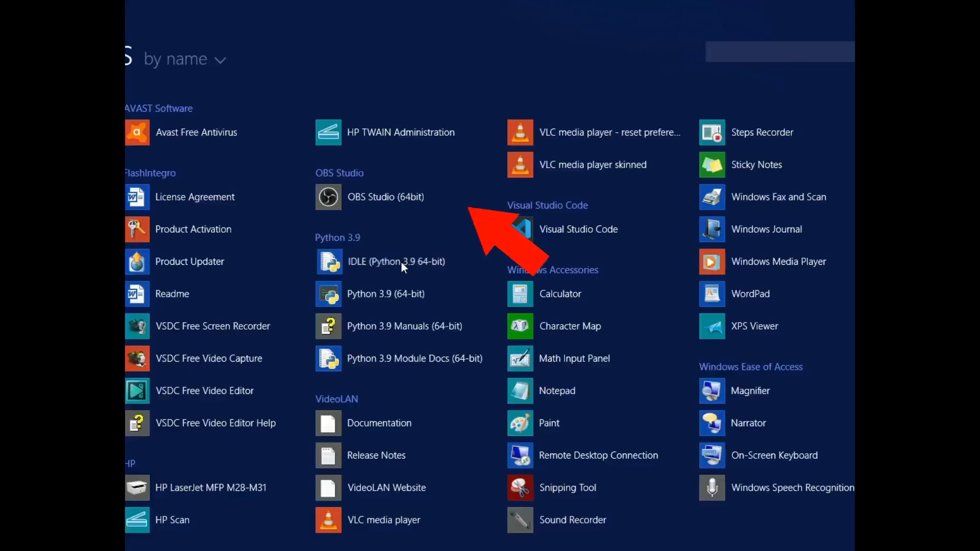
left_click(301, 189)
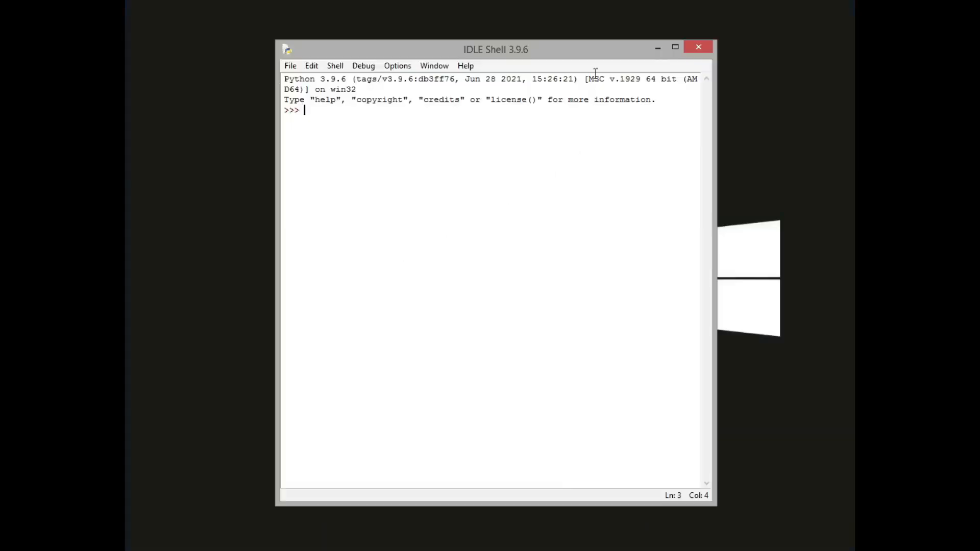
mouse_move(573, 53)
left_mouse_down()
mouse_move(599, 57)
mouse_move(589, 55)
left_mouse_up()
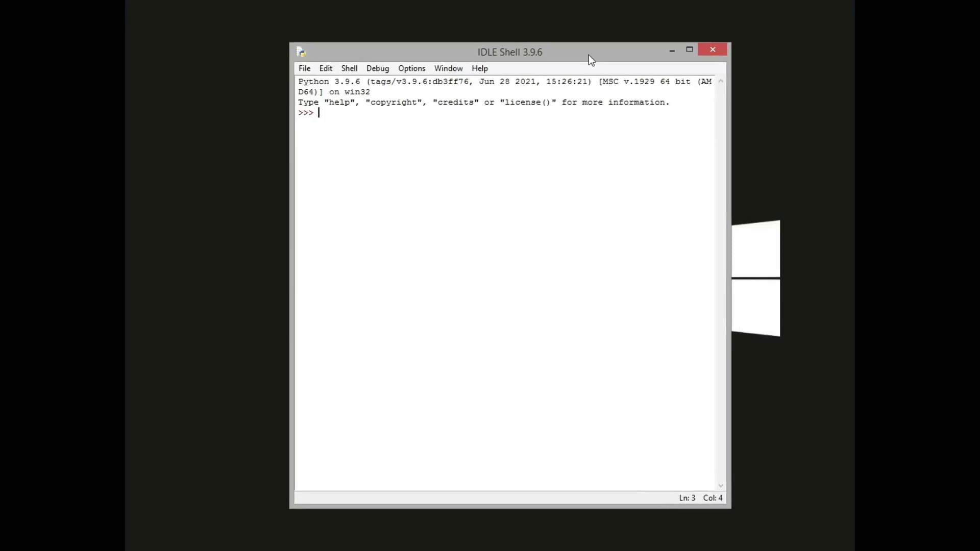
left_click_drag(439, 52, 426, 48)
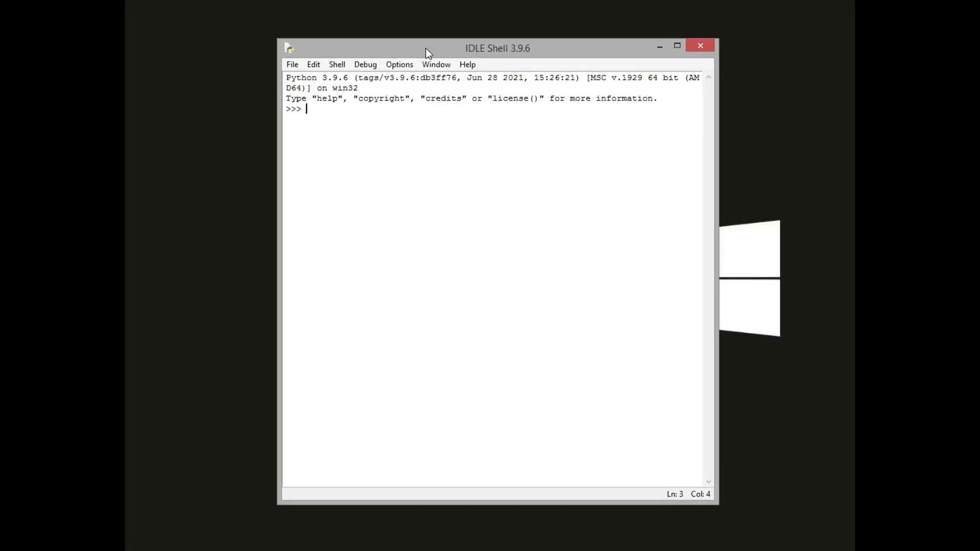
- Create a new empty Python file from the IDLE Shell and reposition its editor window
left_click(292, 65)
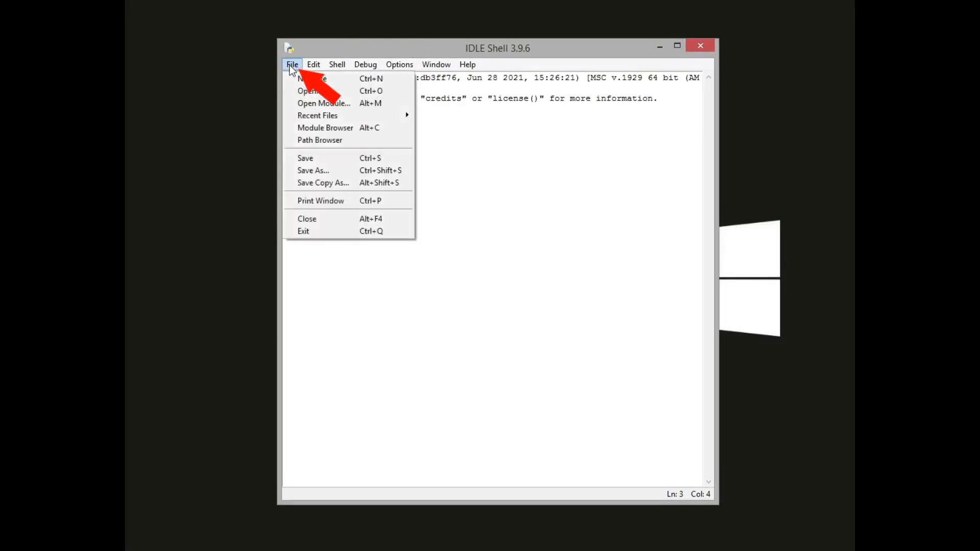
left_click(306, 78)
left_click_drag(440, 120, 606, 64)
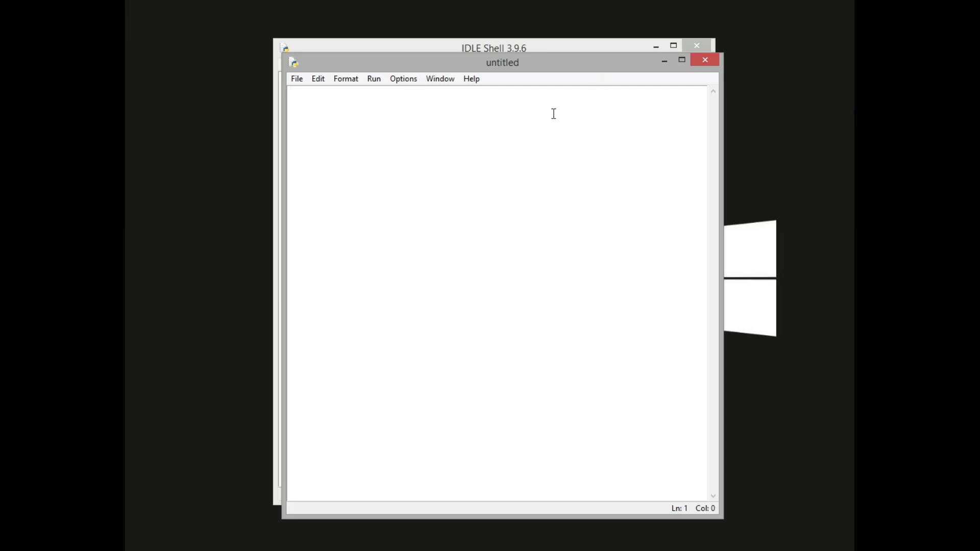
- Save the untitled file to the Desktop as a Python file named python
left_click(297, 79)
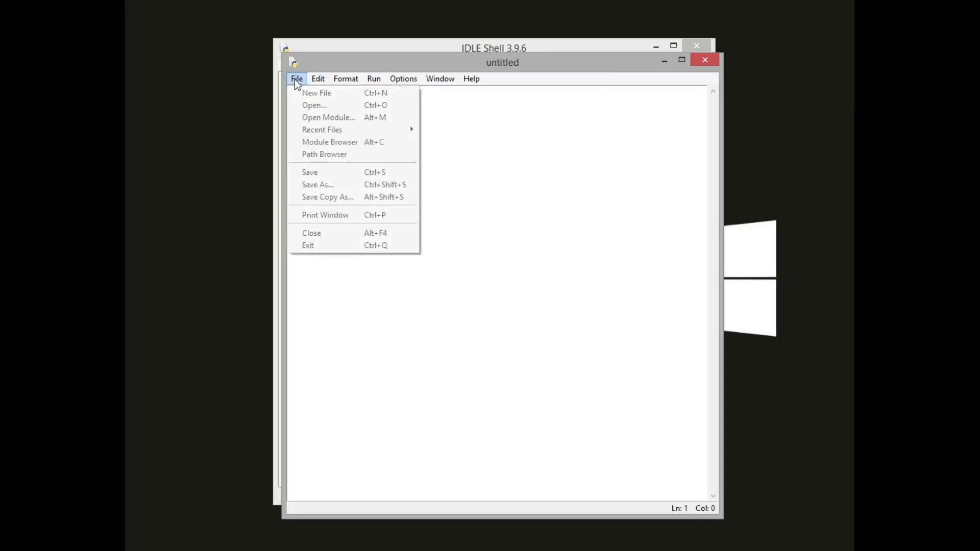
left_click(329, 175)
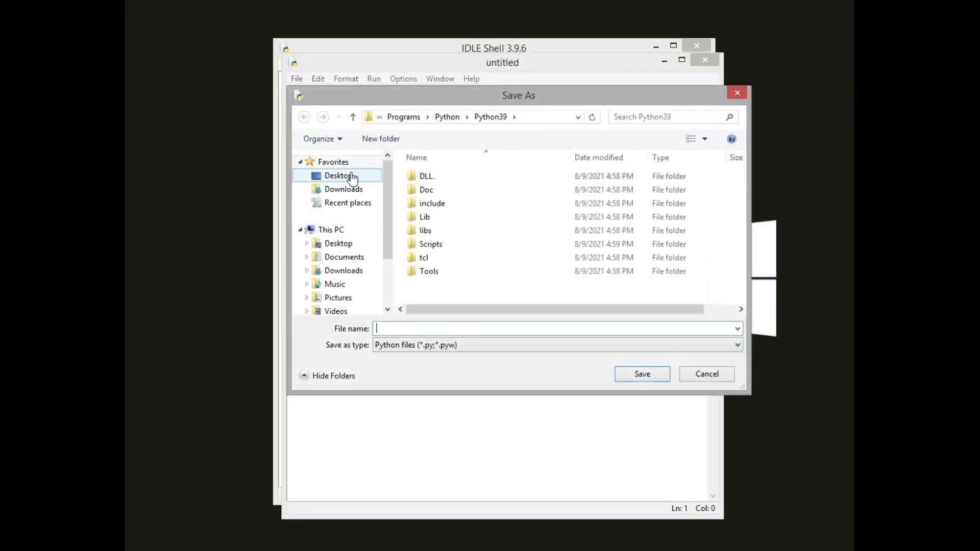
left_click(334, 176)
left_click(456, 328)
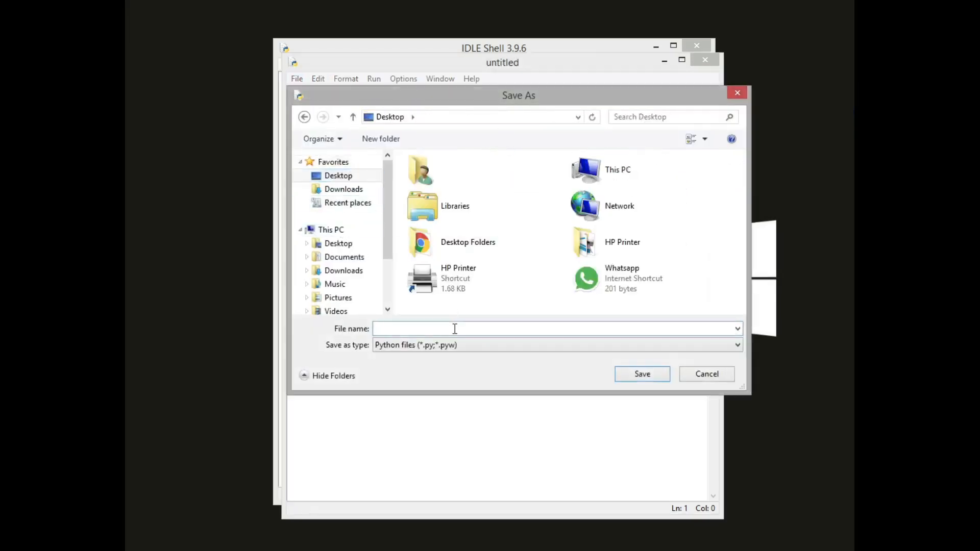
type("python")
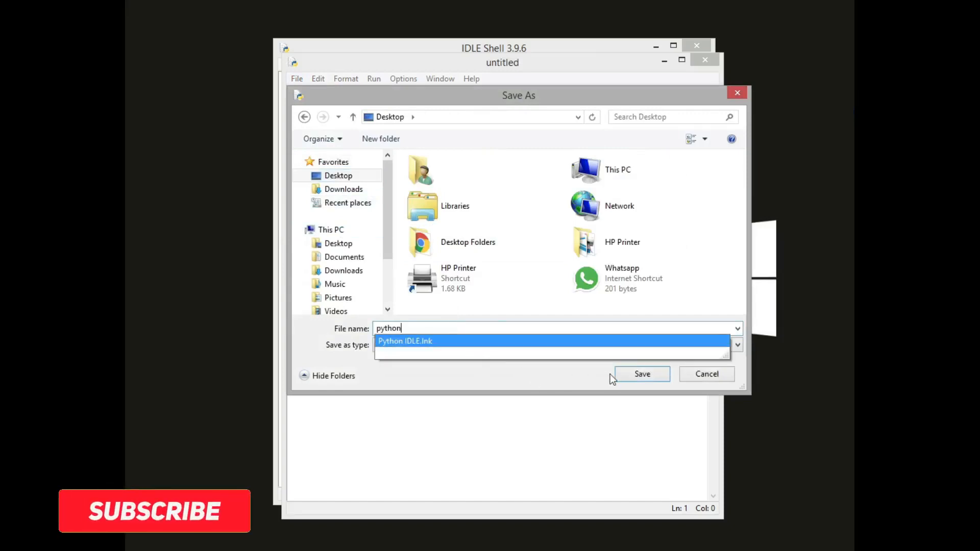
left_click(642, 375)
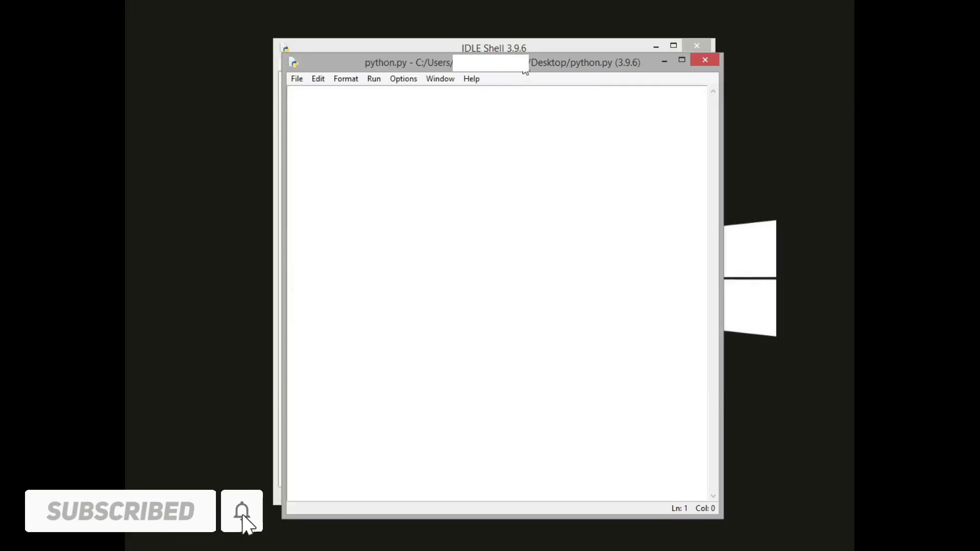
left_click_drag(524, 62, 568, 57)
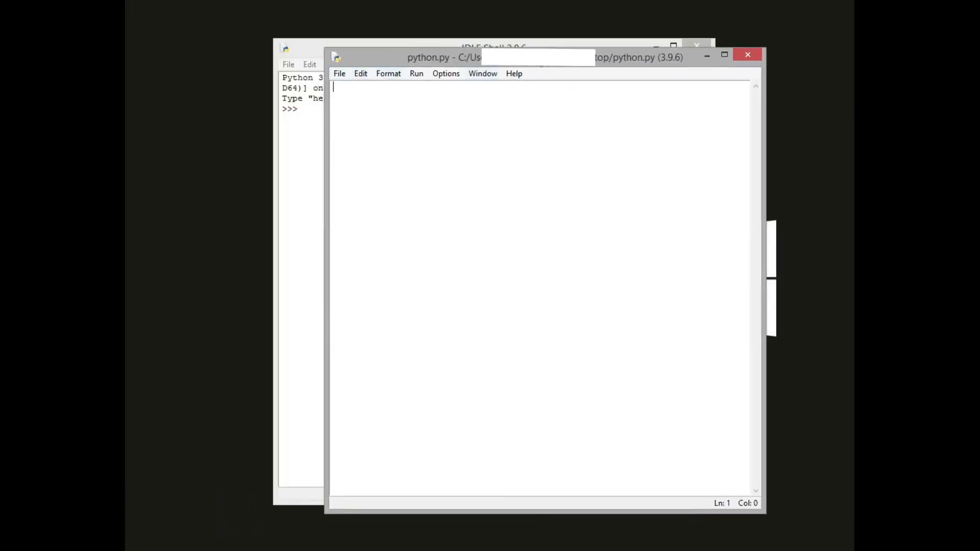
left_click_drag(561, 66, 546, 69)
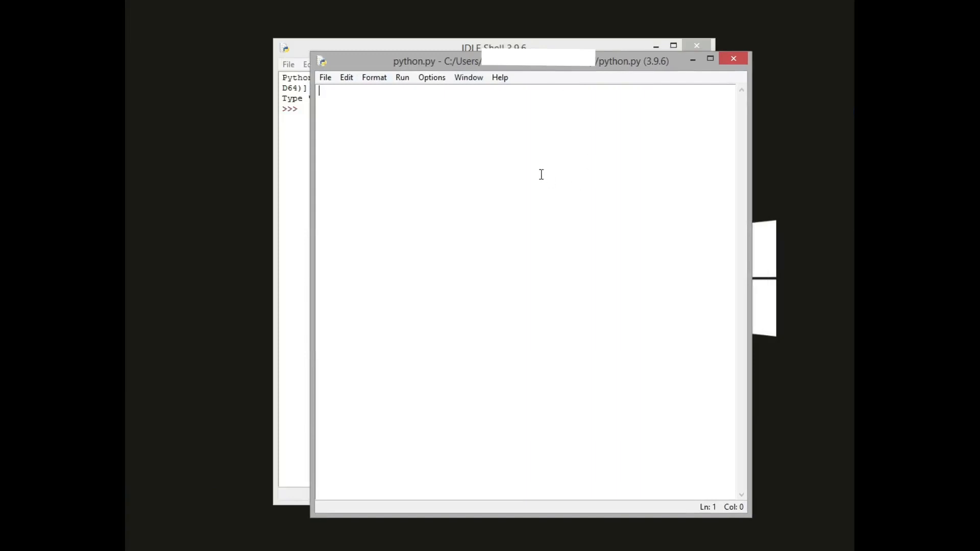
- Write the line print("Hi this is a test file"); in python.py, add a new line after it and save the file
type("print(:);:")
key("Right")
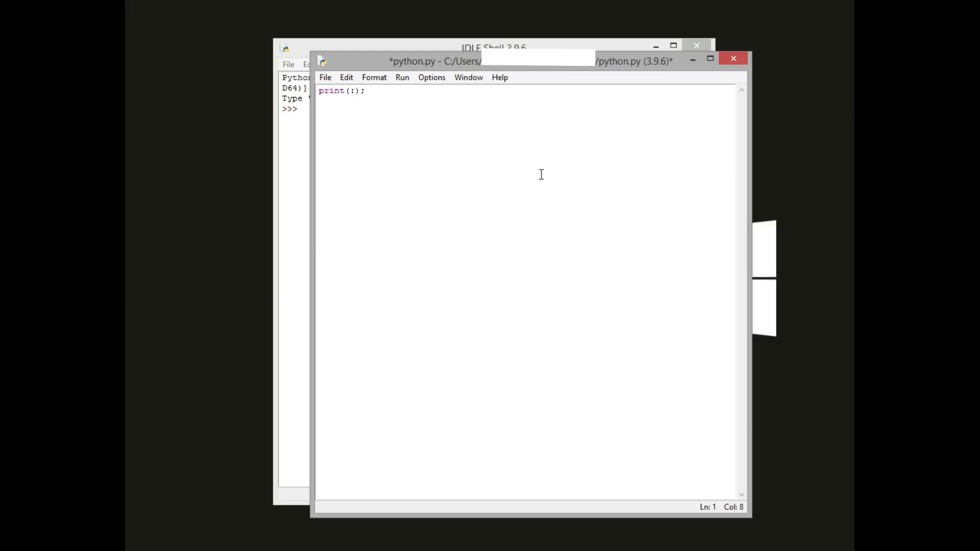
type("\"\"")
key("Left")
type("Hi this is a test file")
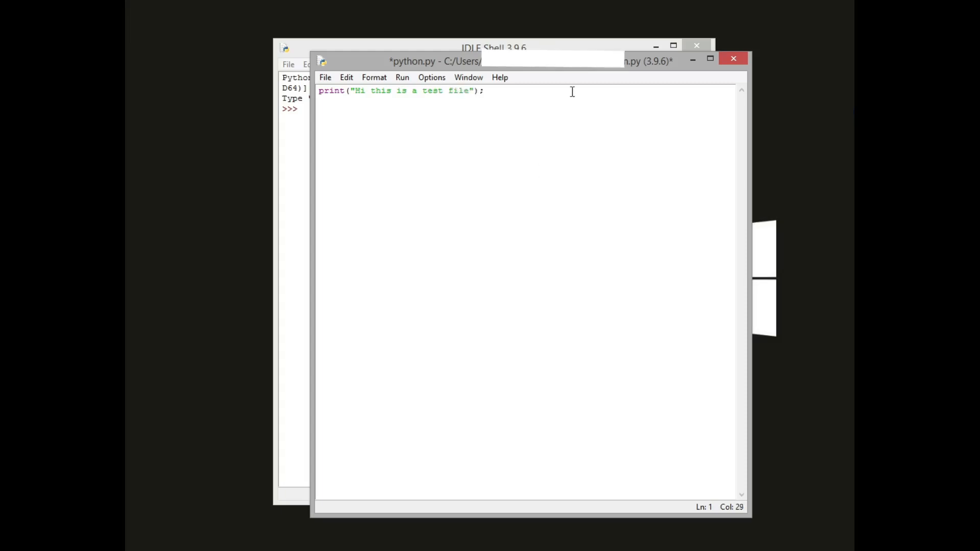
left_click_drag(589, 64, 666, 62)
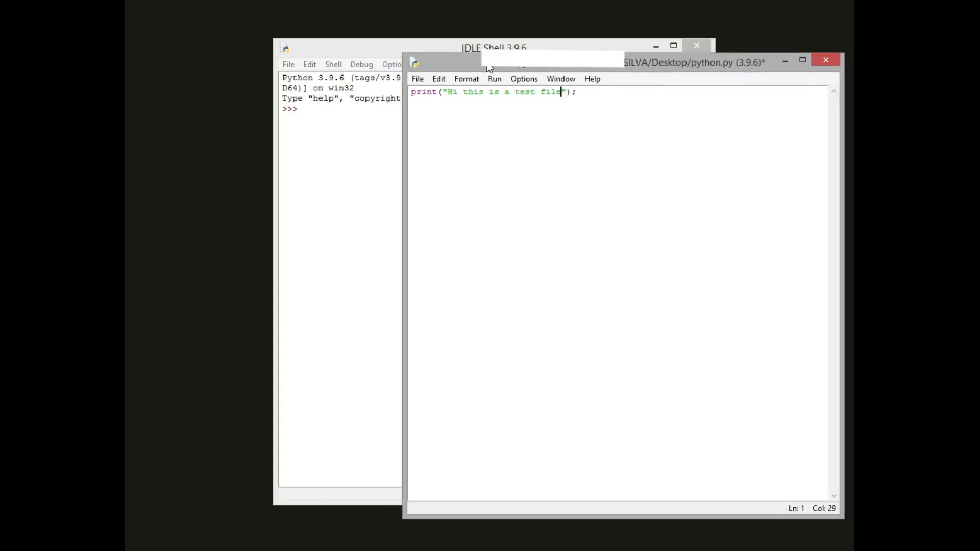
left_click(619, 126)
key("Return")
key("ctrl+s")
left_click_drag(642, 63, 649, 64)
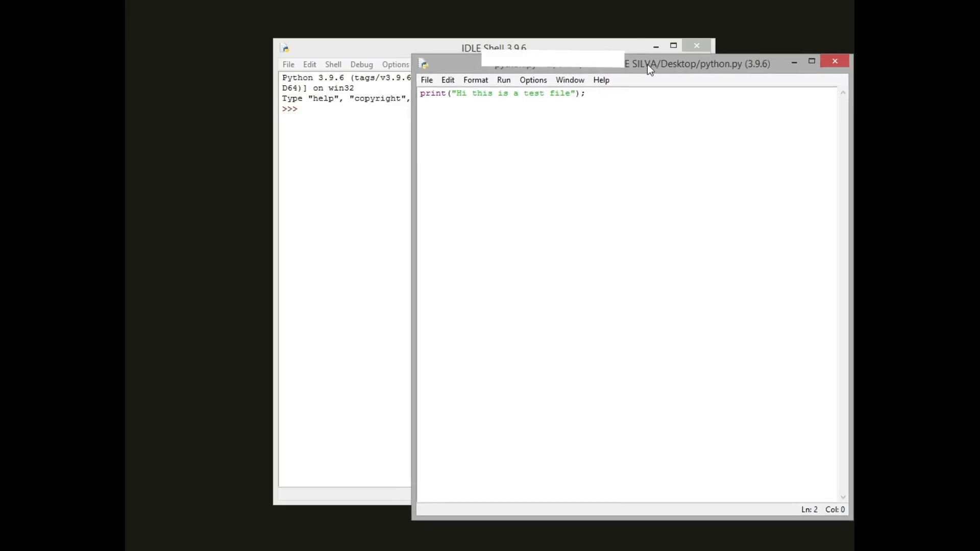
- Run the python.py module and place the shell window beside the editor window
left_click(503, 80)
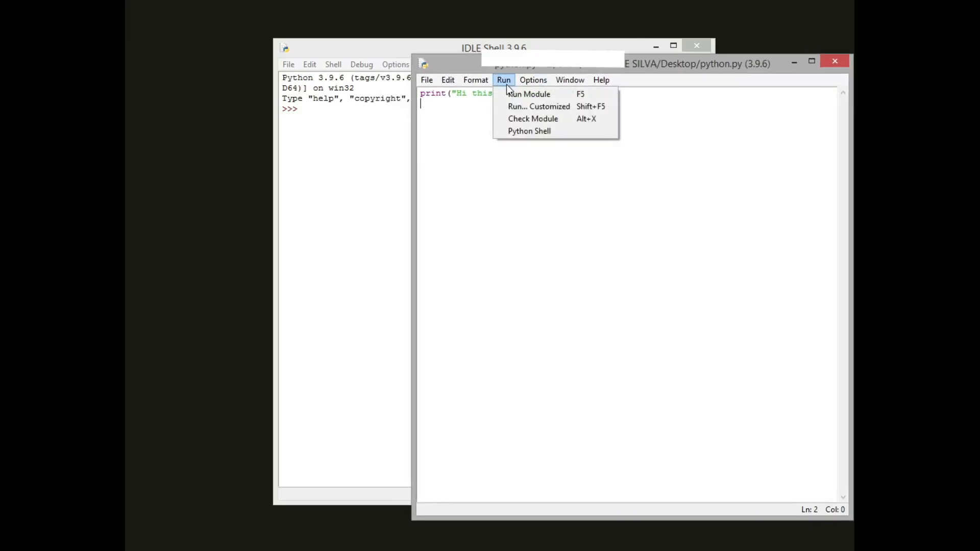
left_click(530, 94)
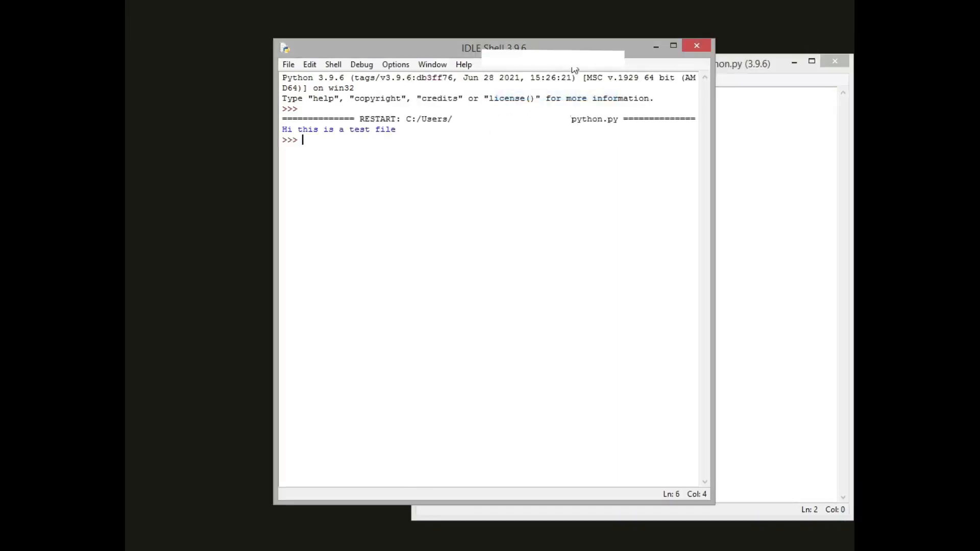
left_click_drag(563, 44, 516, 42)
left_click_drag(516, 42, 416, 53)
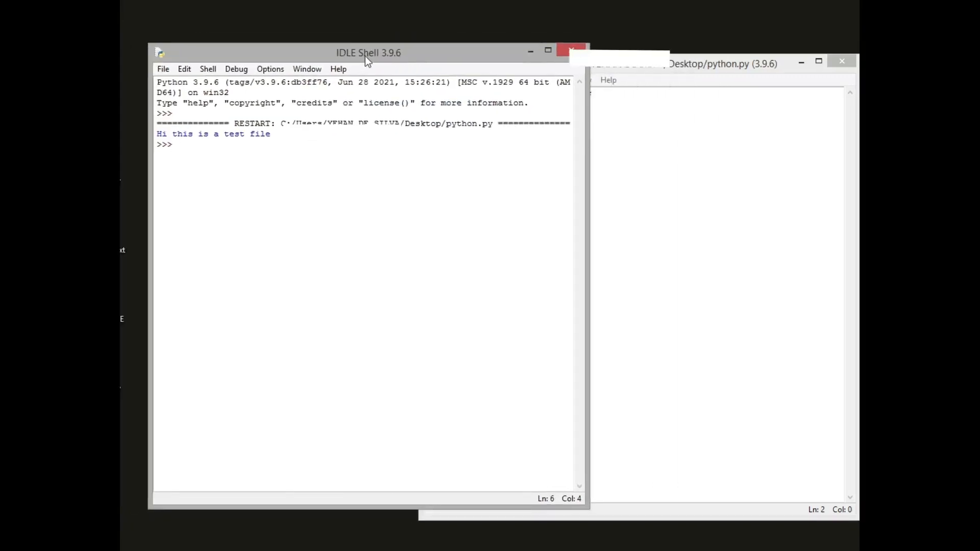
left_click_drag(410, 50, 375, 58)
left_click(688, 63)
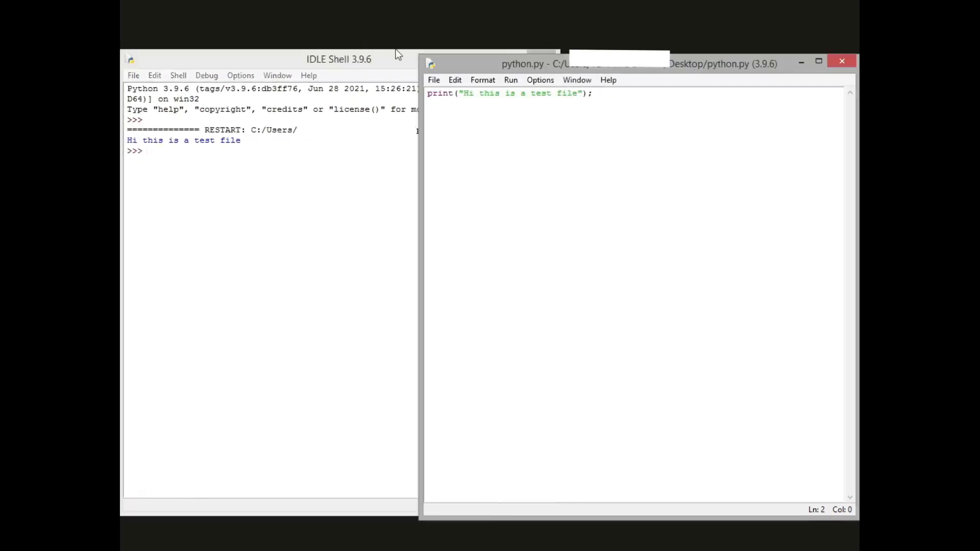
left_click(339, 60)
- Add a second line print("Subscribe"); to python.py and save the file
left_click(615, 69)
left_click(611, 95)
type("print")
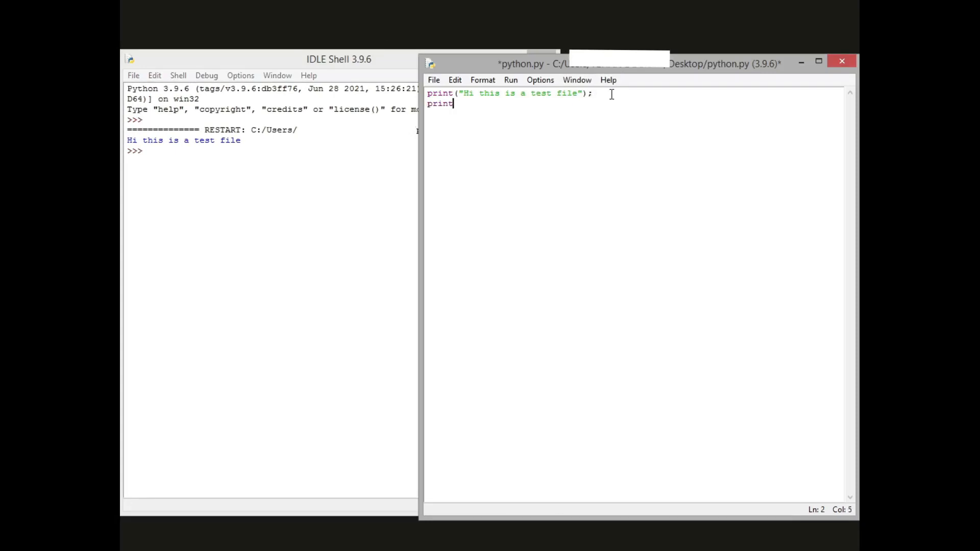
type("();\"Subscri")
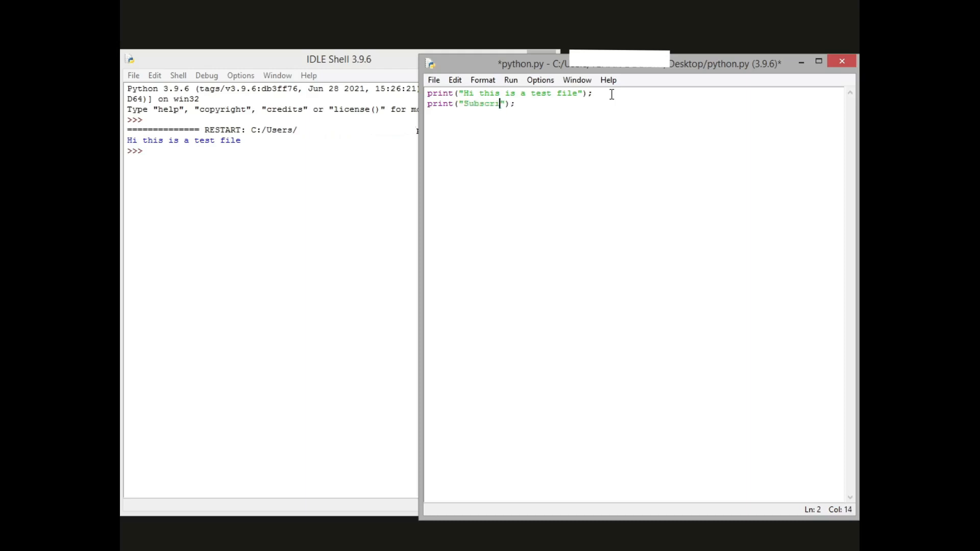
type("be")
key("ctrl+s")
- Run the edited python.py module again and highlight the output of this run in the shell
left_click(510, 81)
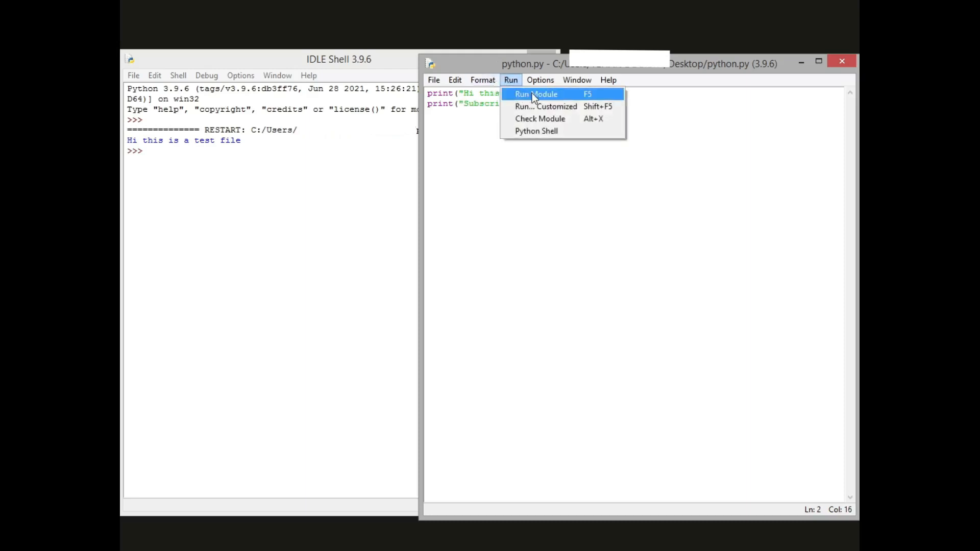
left_click(599, 185)
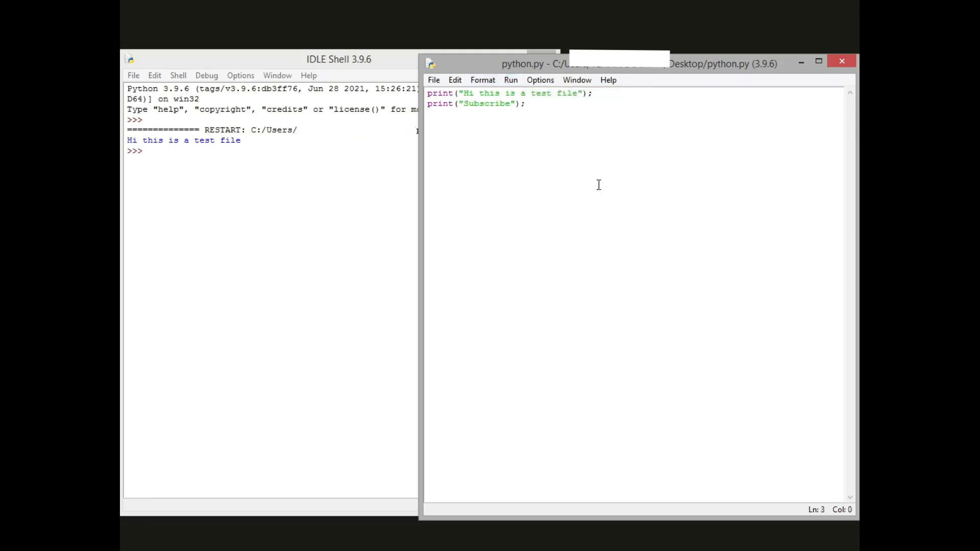
key("F5")
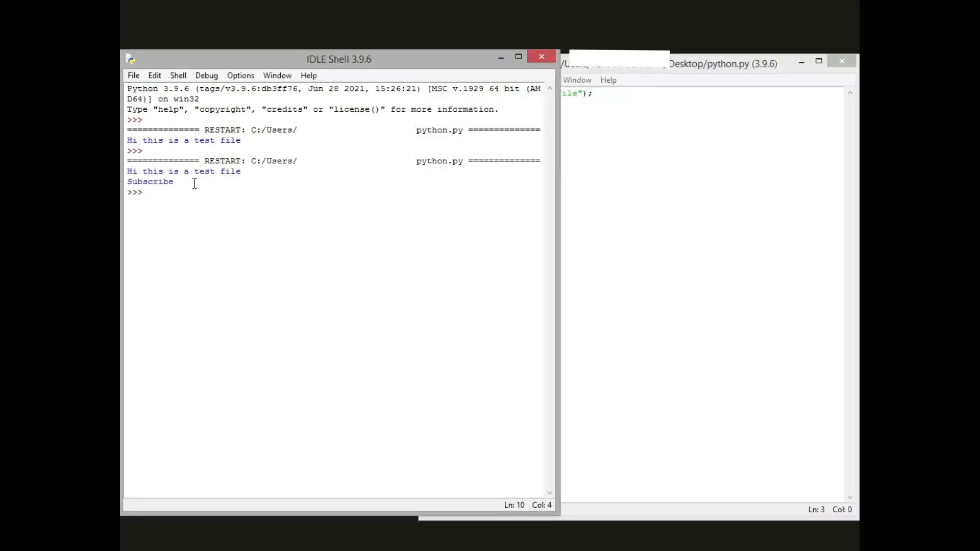
left_click_drag(173, 182, 129, 163)
left_click(635, 214)
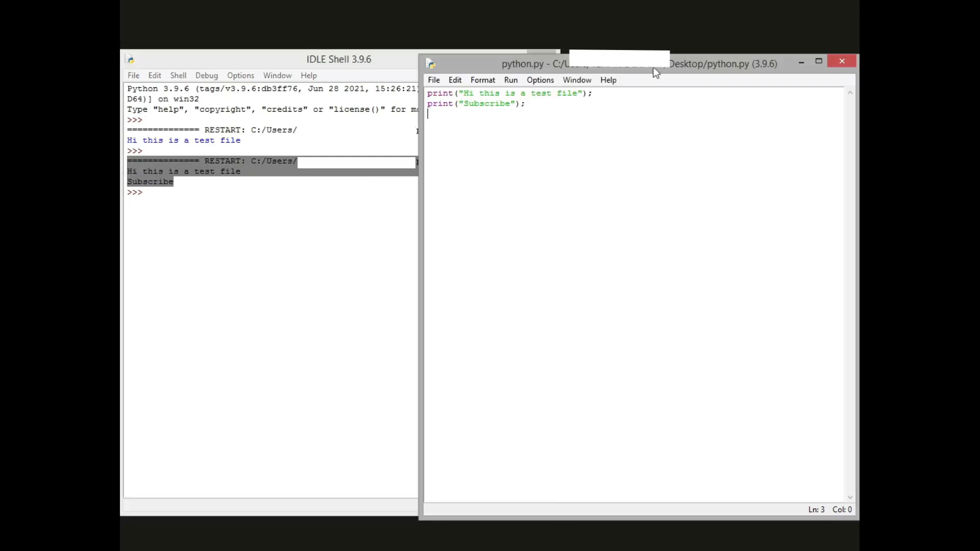
left_click_drag(655, 70, 677, 63)
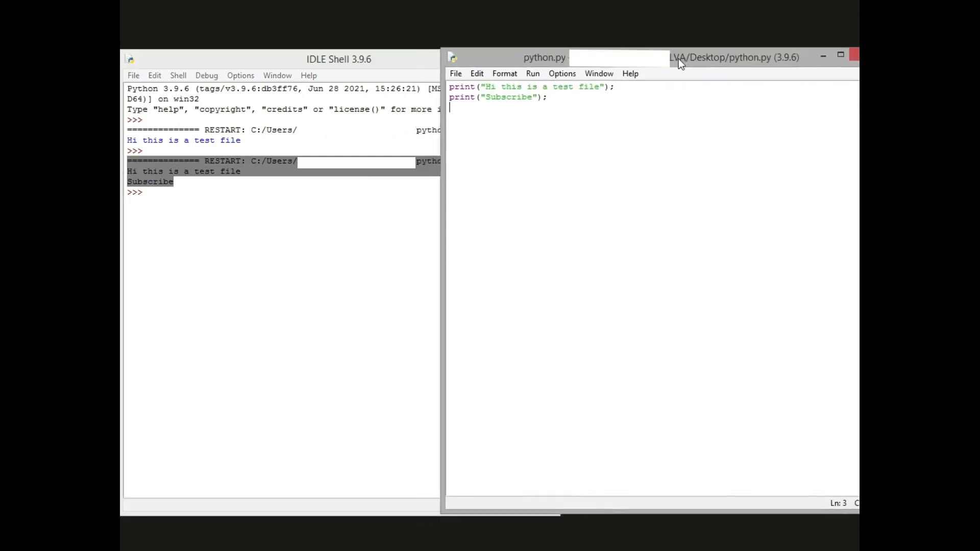
left_click(336, 57)
left_click_drag(392, 60, 342, 67)
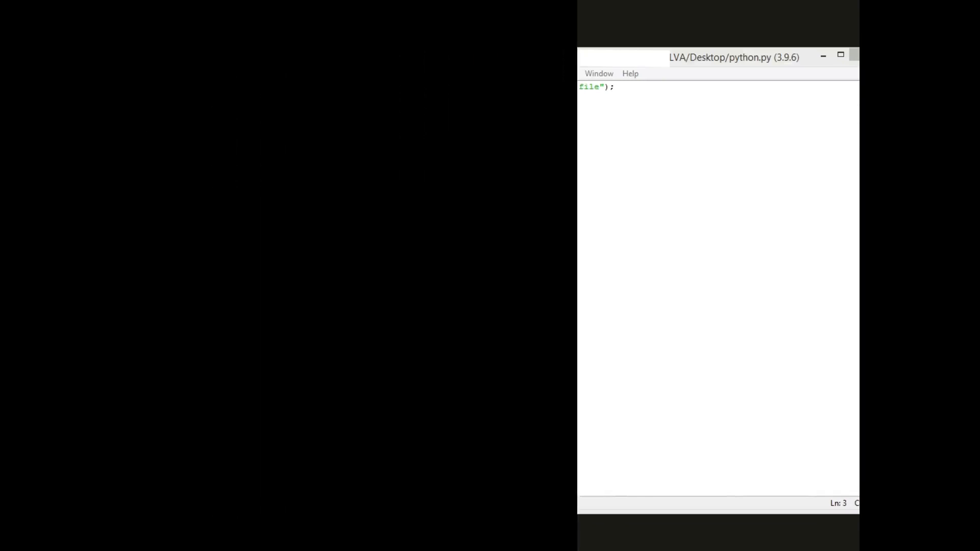